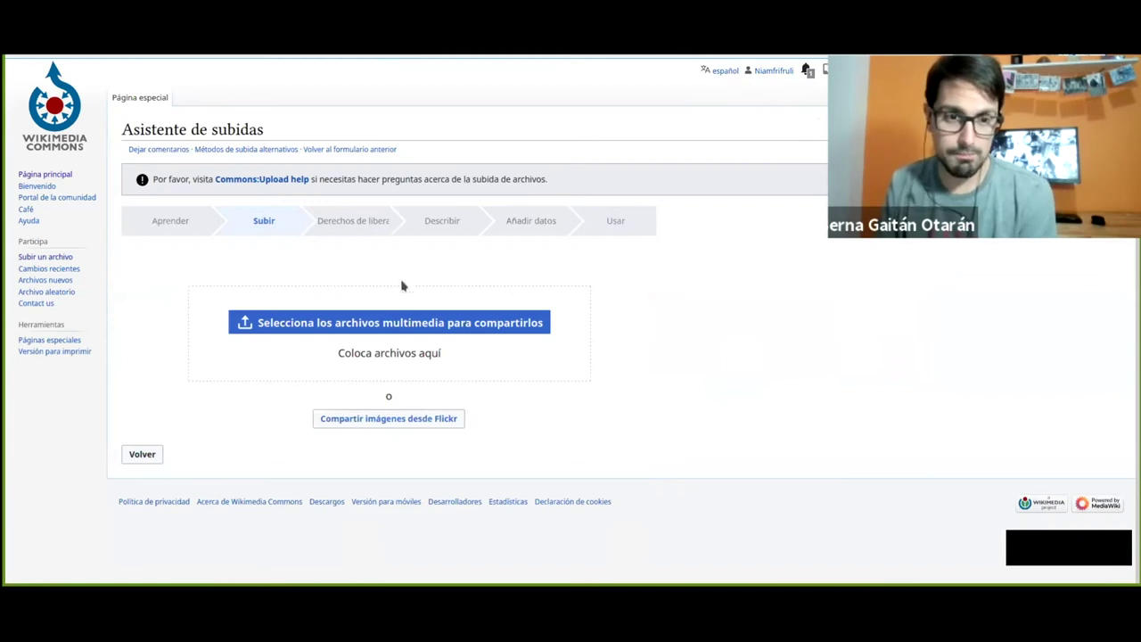
Upload the photo IMG_7833.jpg from the computer and proceed to the release rights stage.
left_click(367, 326)
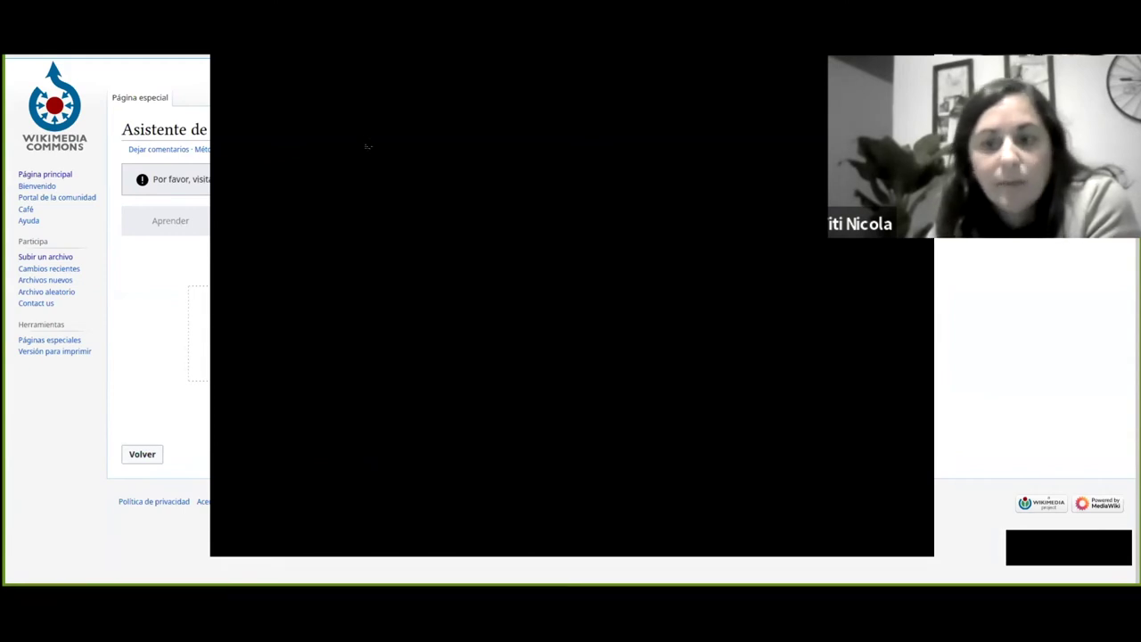
double_click(719, 287)
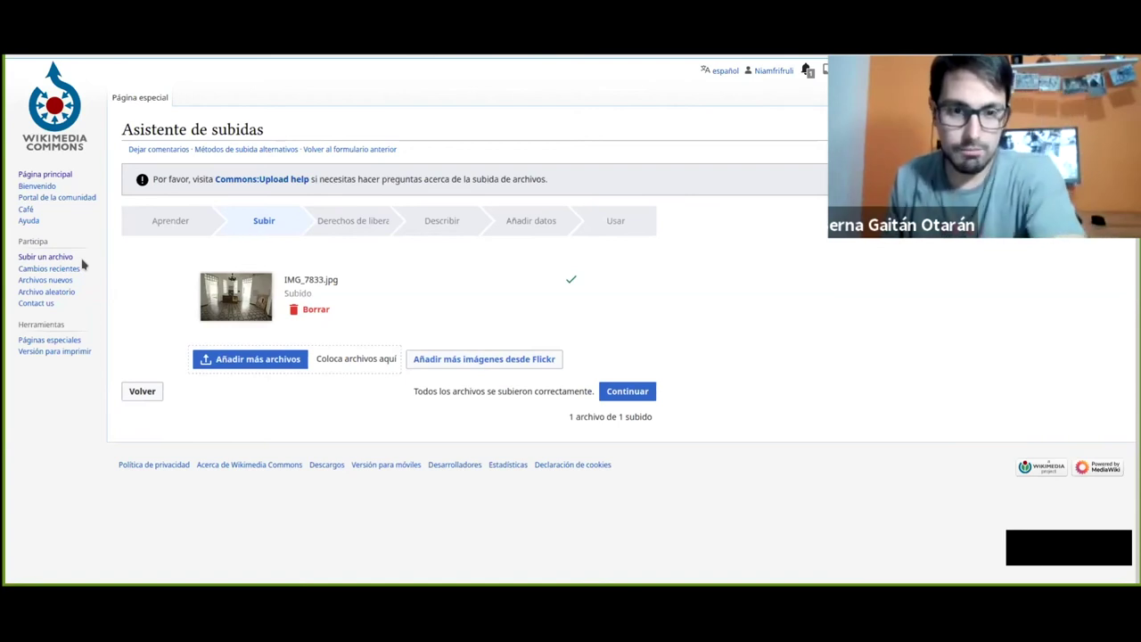
left_click(642, 392)
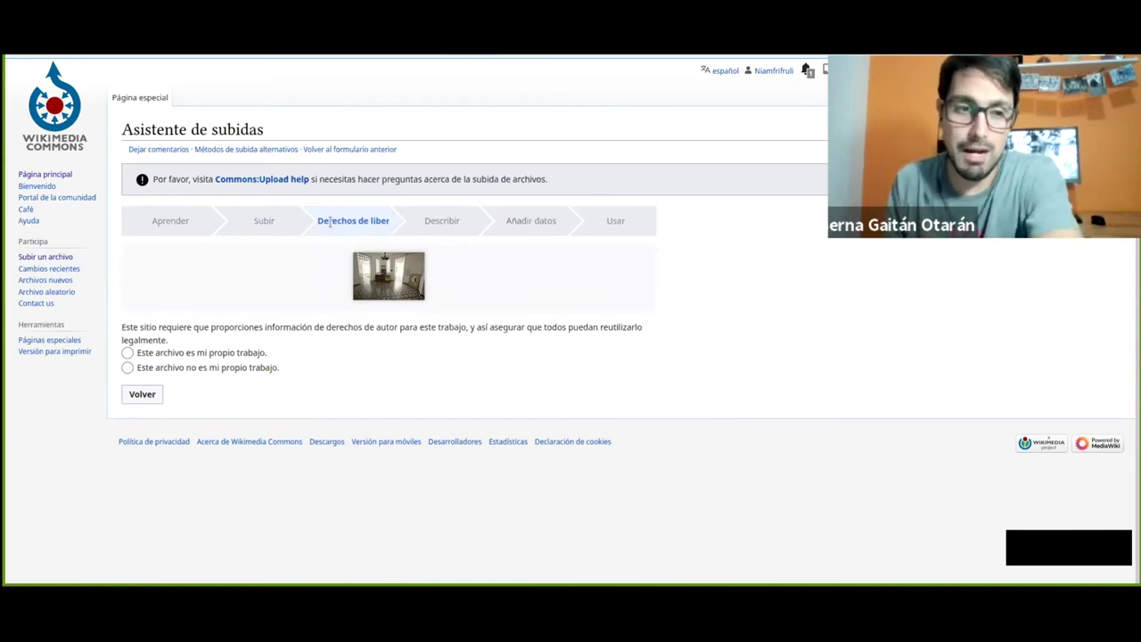
Declare the file as own work and replace the username with the author's full name in the rights statement.
left_click(128, 353)
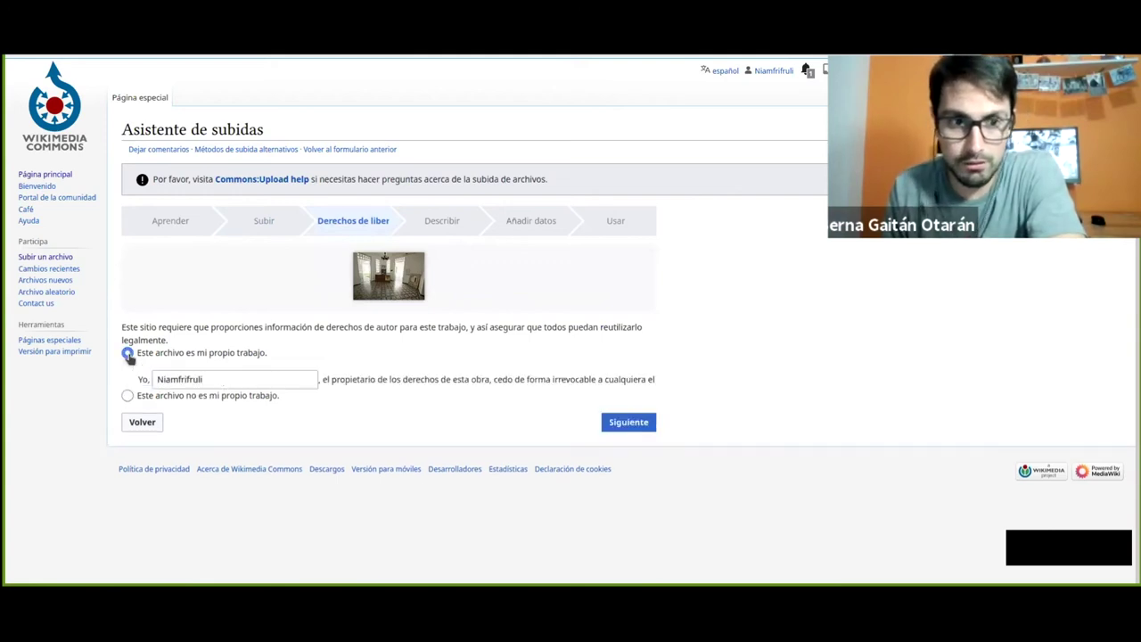
left_click(216, 379)
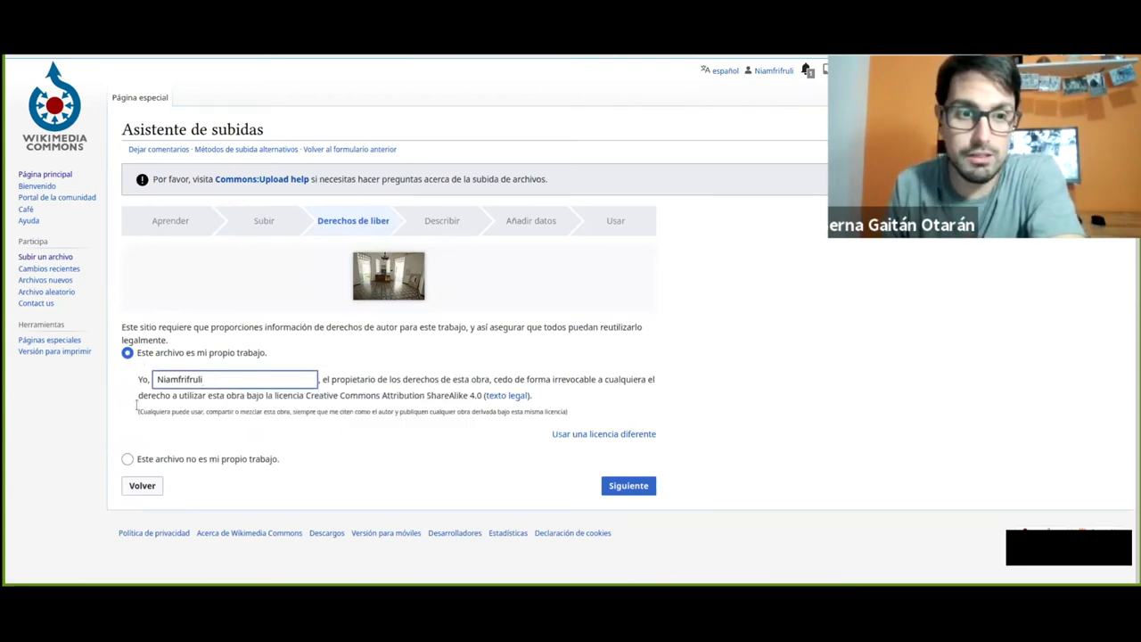
double_click(202, 380)
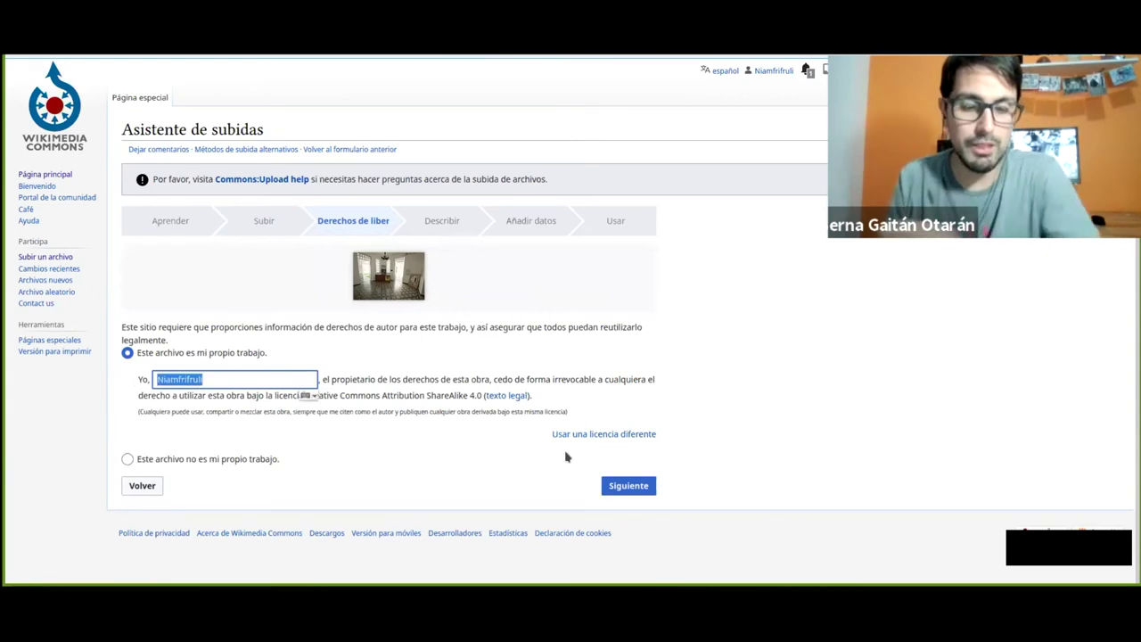
type("Berna G")
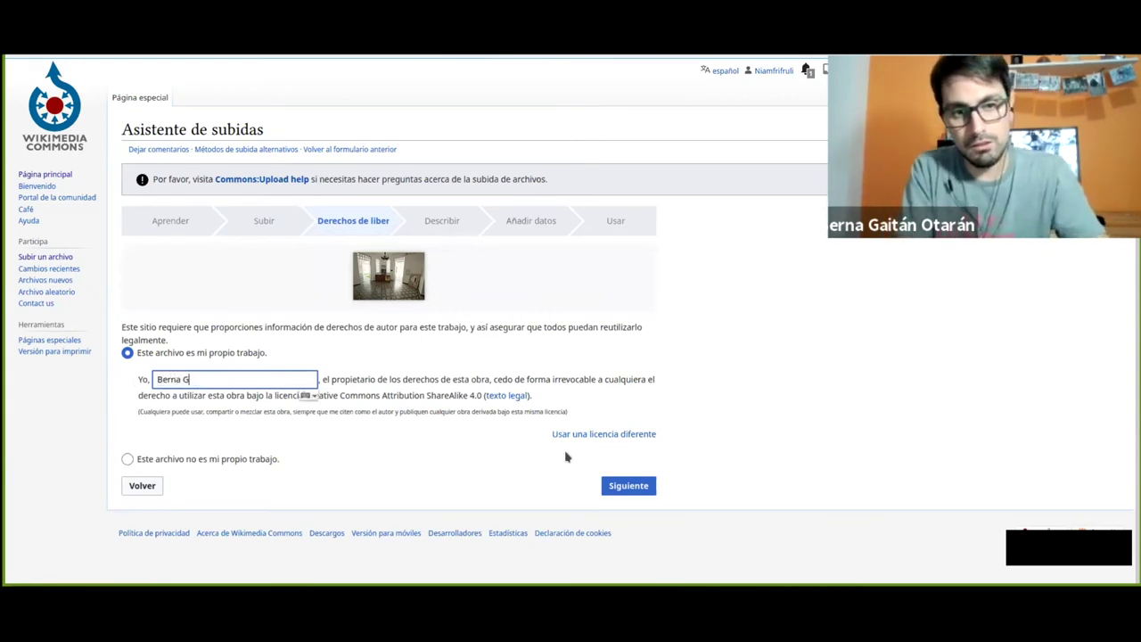
type("aitán Otarán")
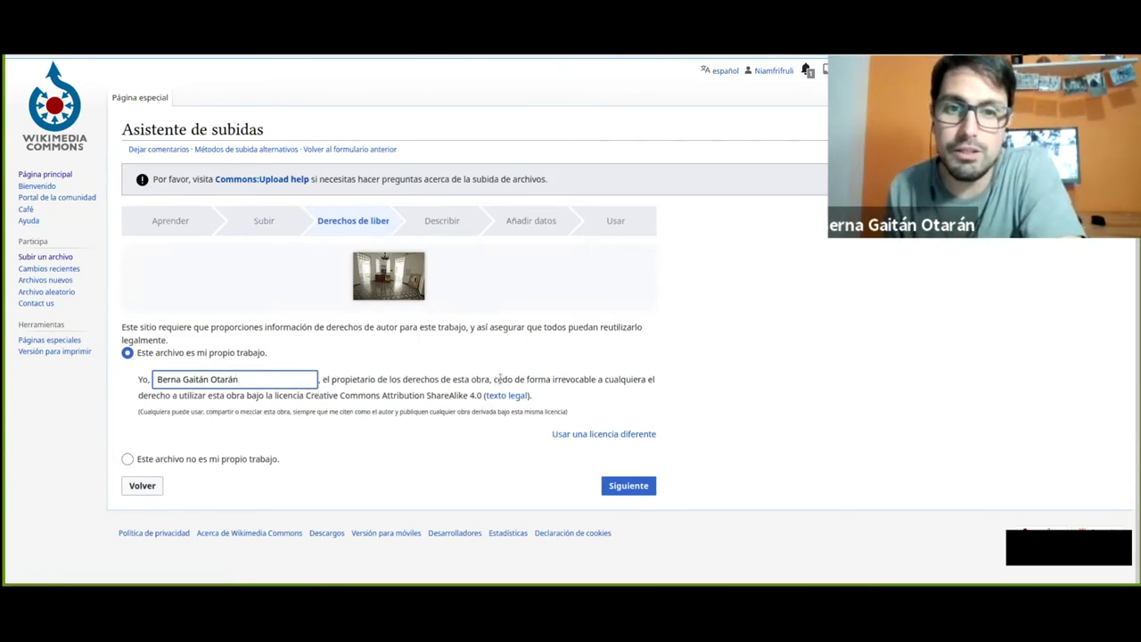
left_click_drag(585, 378, 590, 381)
left_click(591, 381)
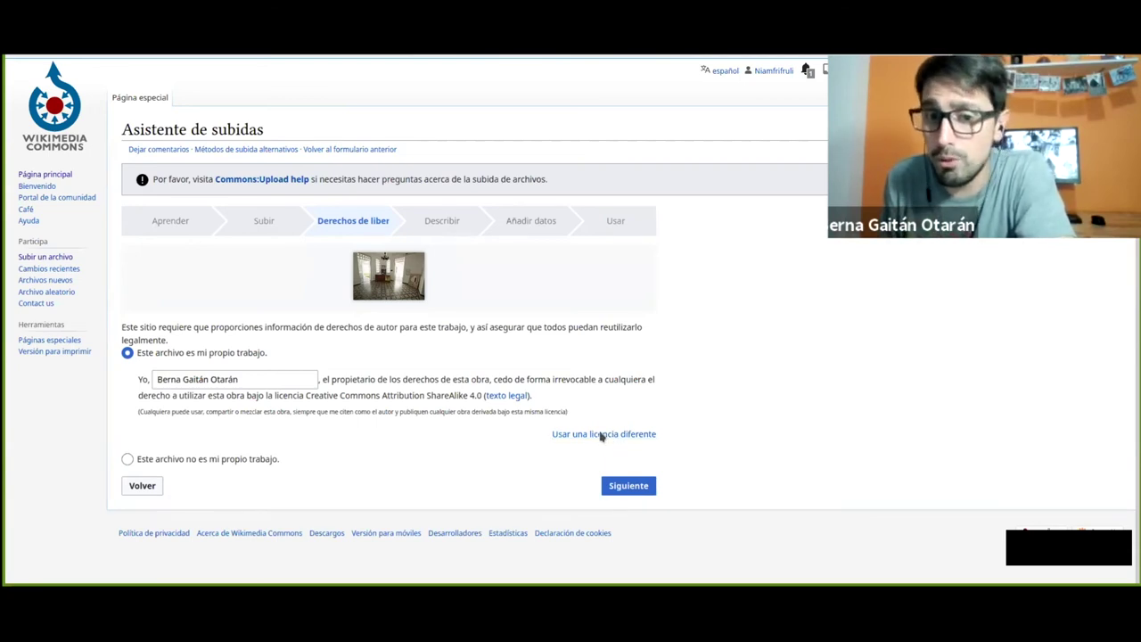
Show the alternative licences and proceed to the description stage with Creative Commons Atribución-CompartirIgual 4.0.
left_click(581, 435)
scroll(285, 426, "down", 1)
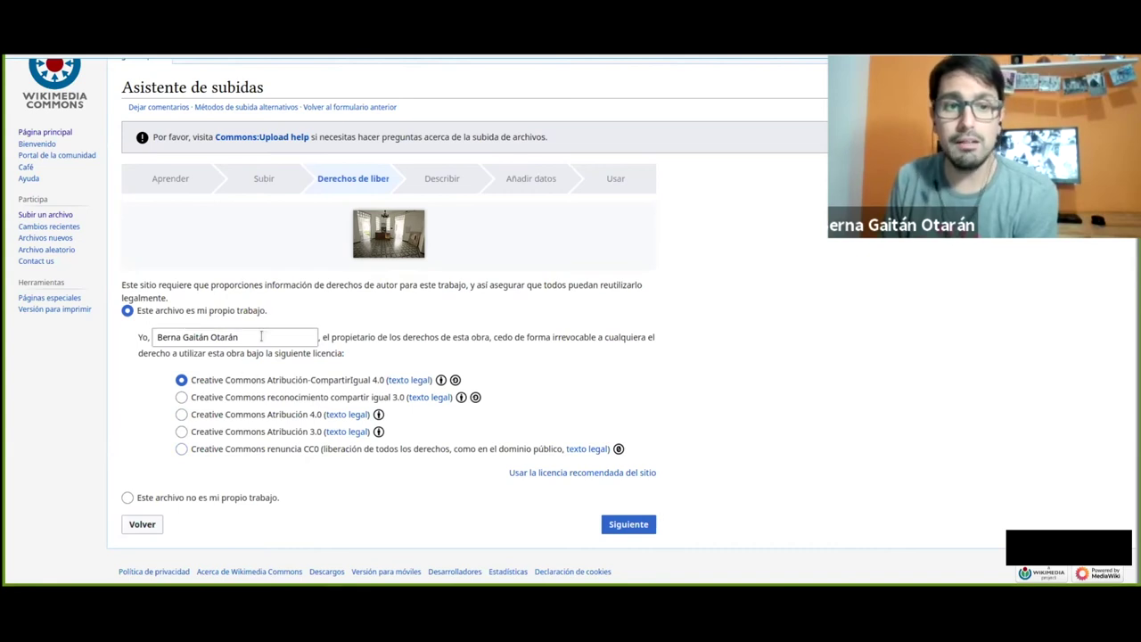
mouse_move(261, 336)
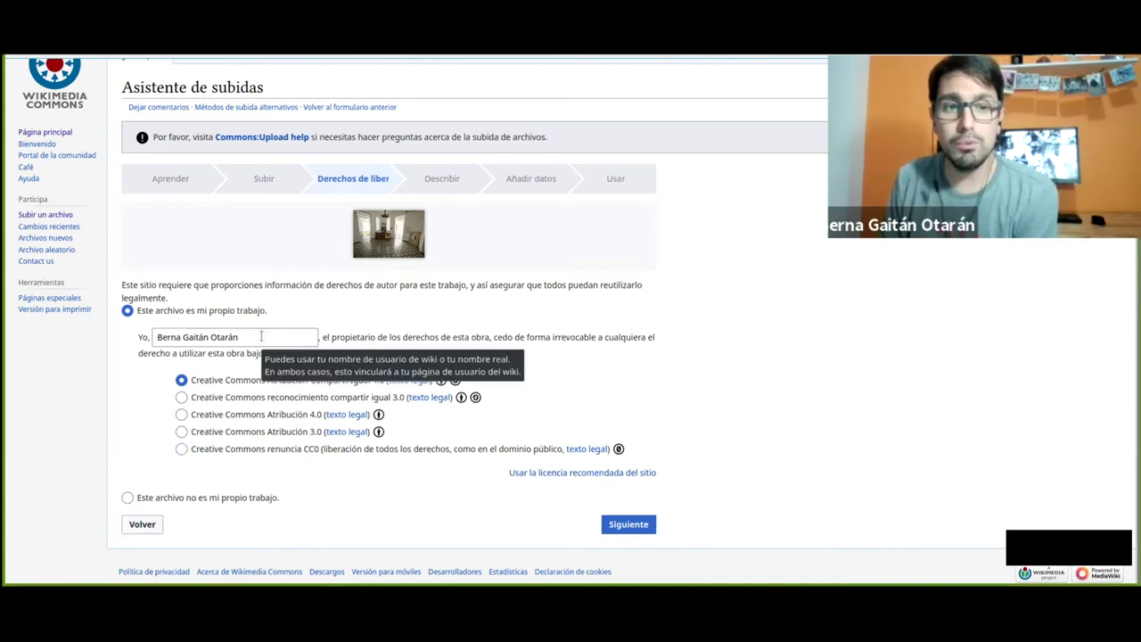
left_click(647, 528)
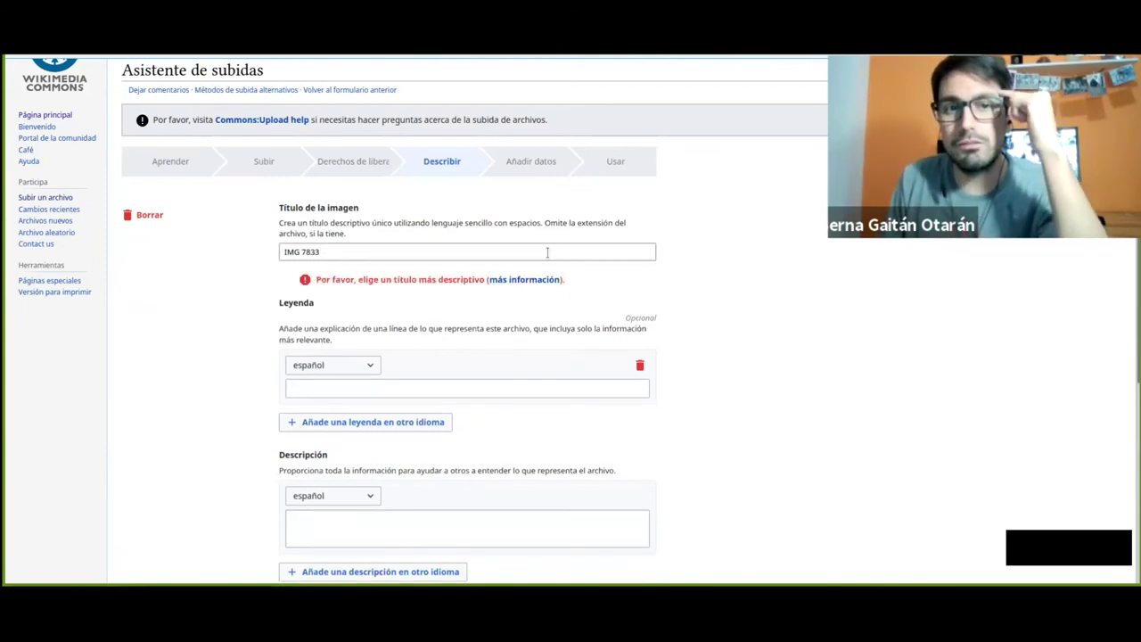
Copy "Espacio de Memoria ex Comisaría Cuarta" from the page title of the previously uploaded cell-door photo.
left_click(515, 254)
scroll(501, 242, "down", 2)
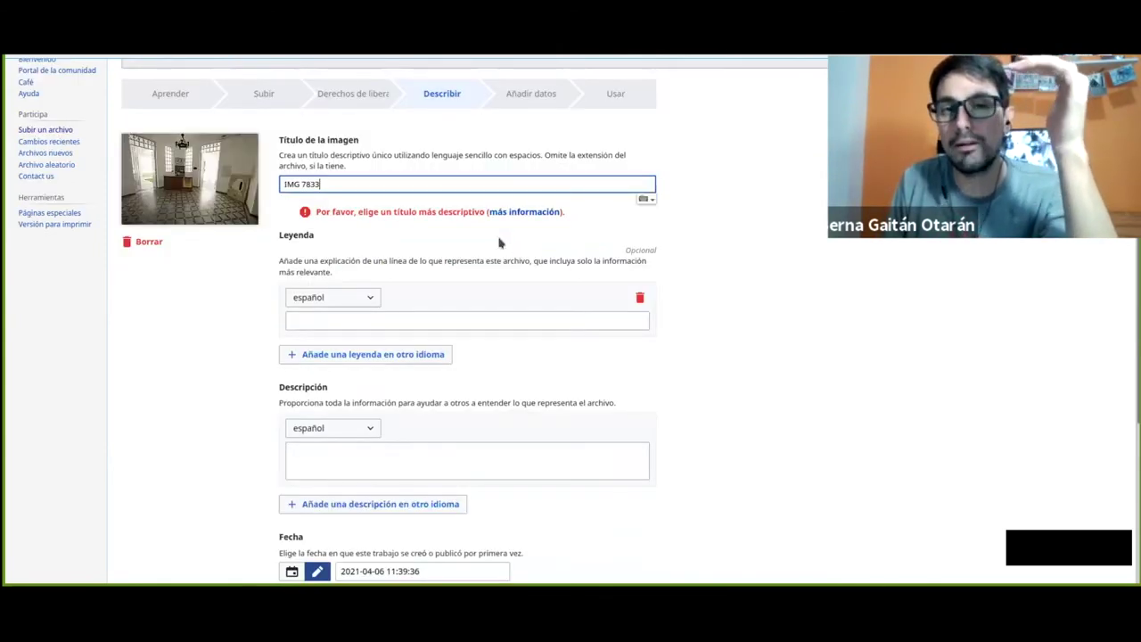
scroll(490, 250, "down", 2)
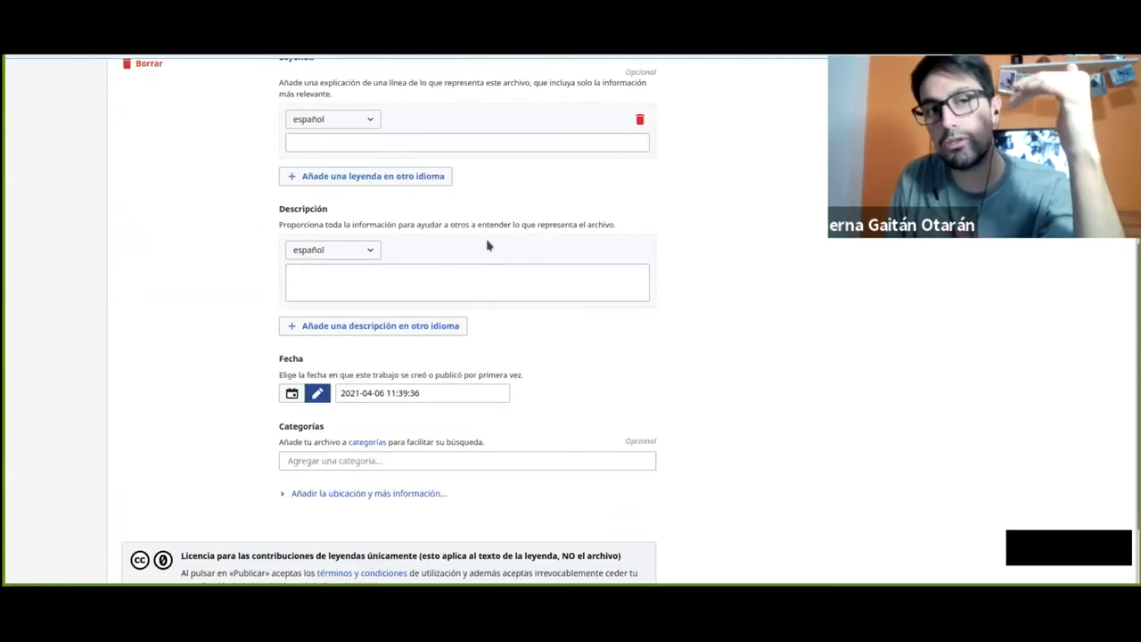
scroll(487, 239, "up", 3)
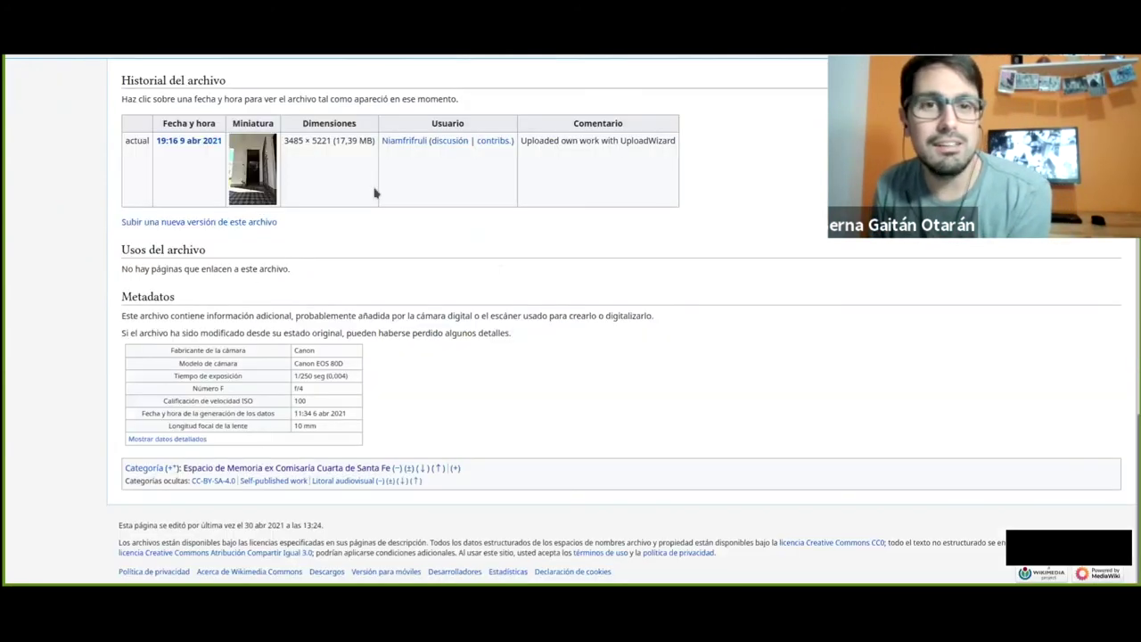
scroll(574, 284, "up", 12)
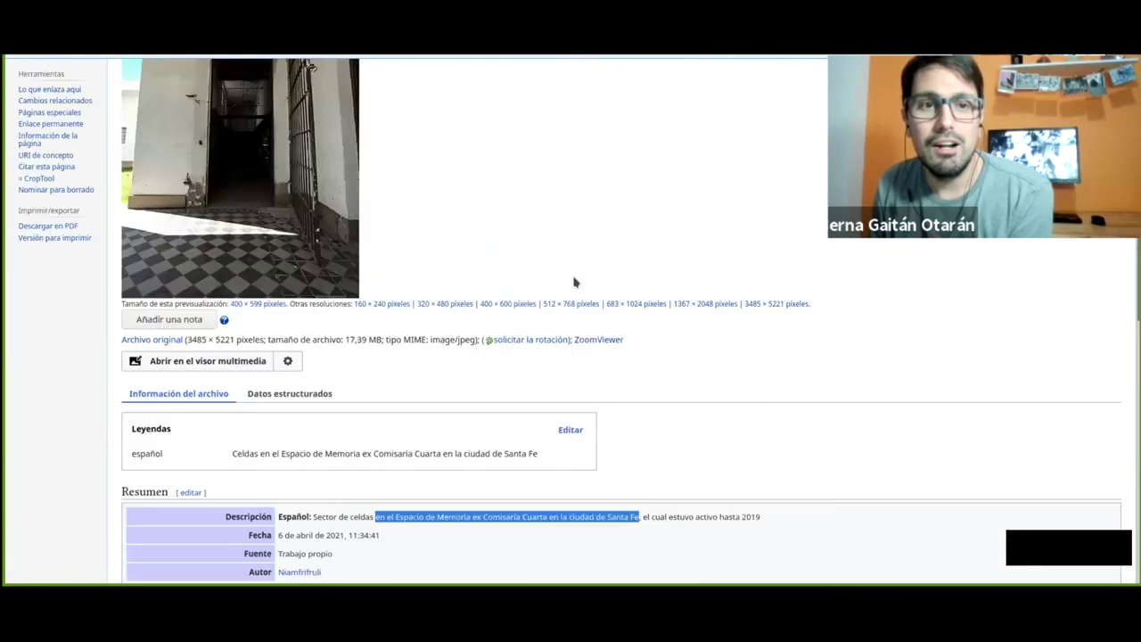
scroll(574, 283, "up", 3)
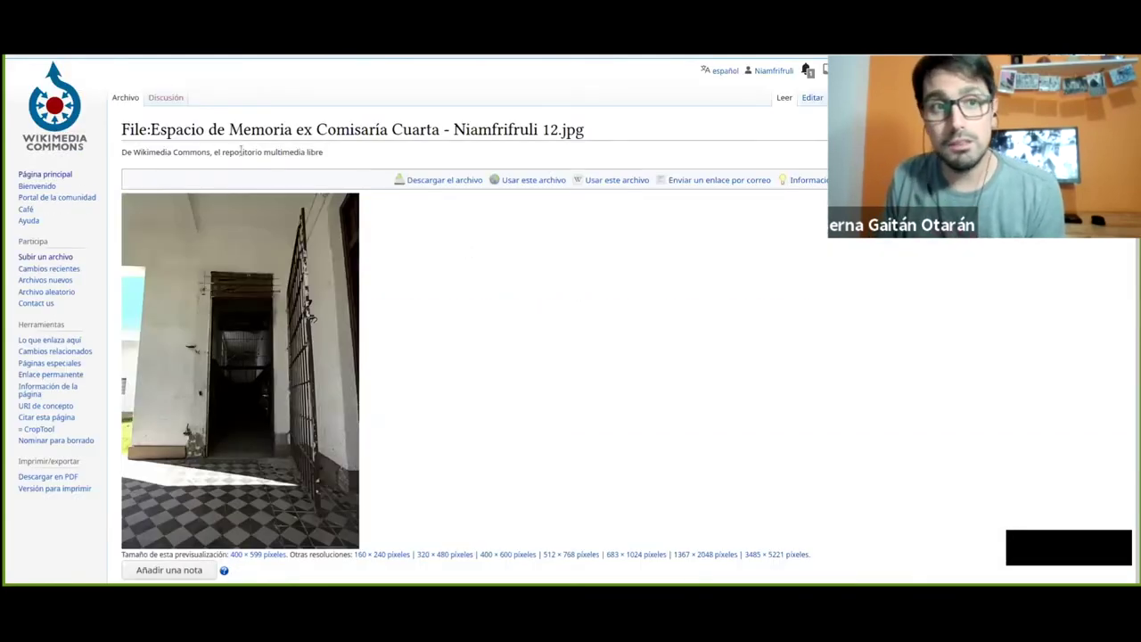
left_click_drag(151, 129, 436, 125)
key("ctrl+c")
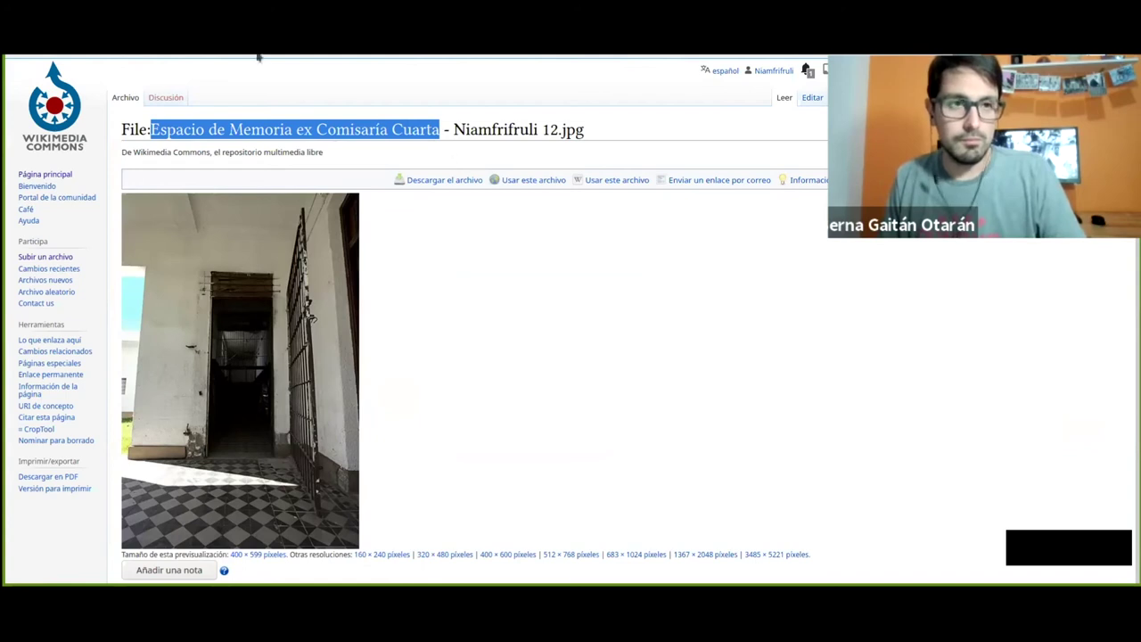
Return to the upload wizard and replace the image title with "Espacio de Memoria ex Comisaría Cuarta".
key("ctrl+Tab")
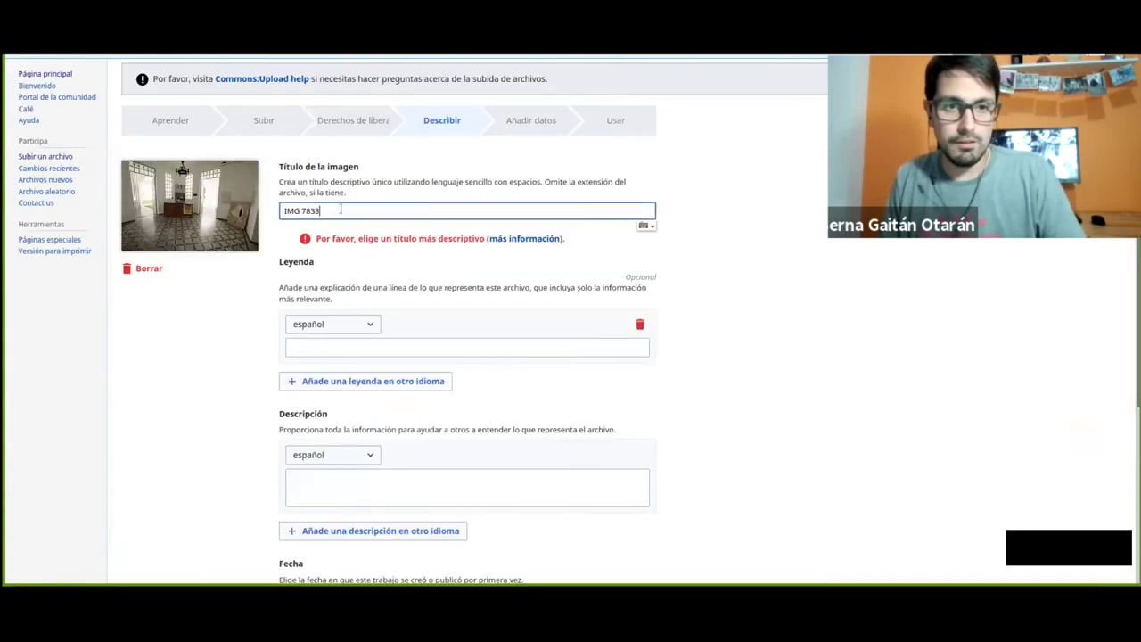
left_click_drag(319, 211, 257, 214)
key("BackSpace")
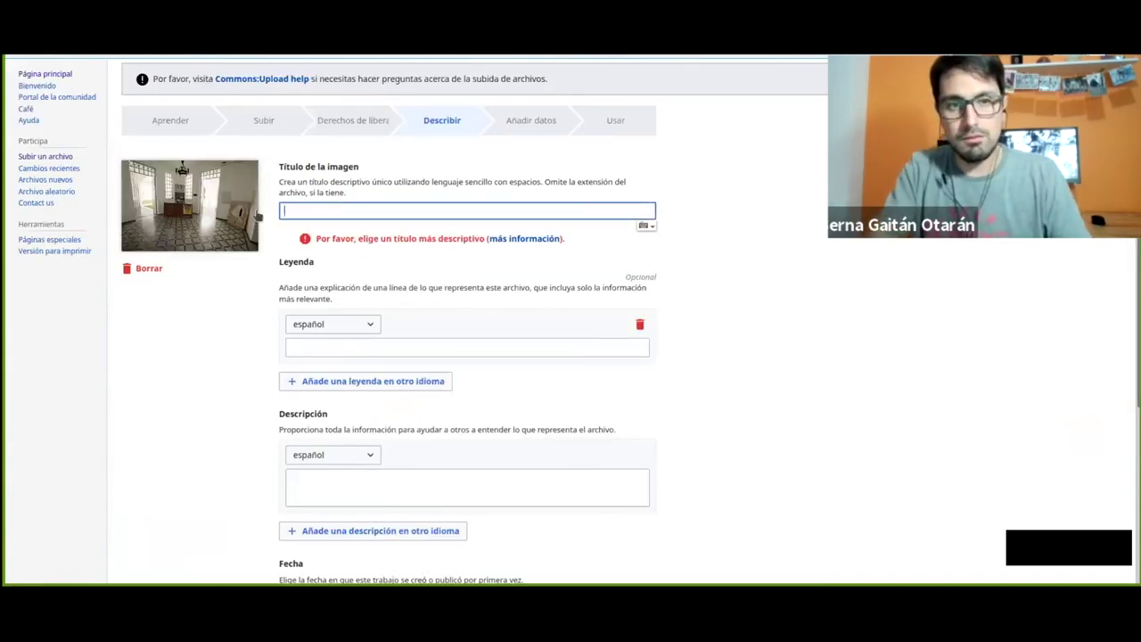
key("ctrl+v")
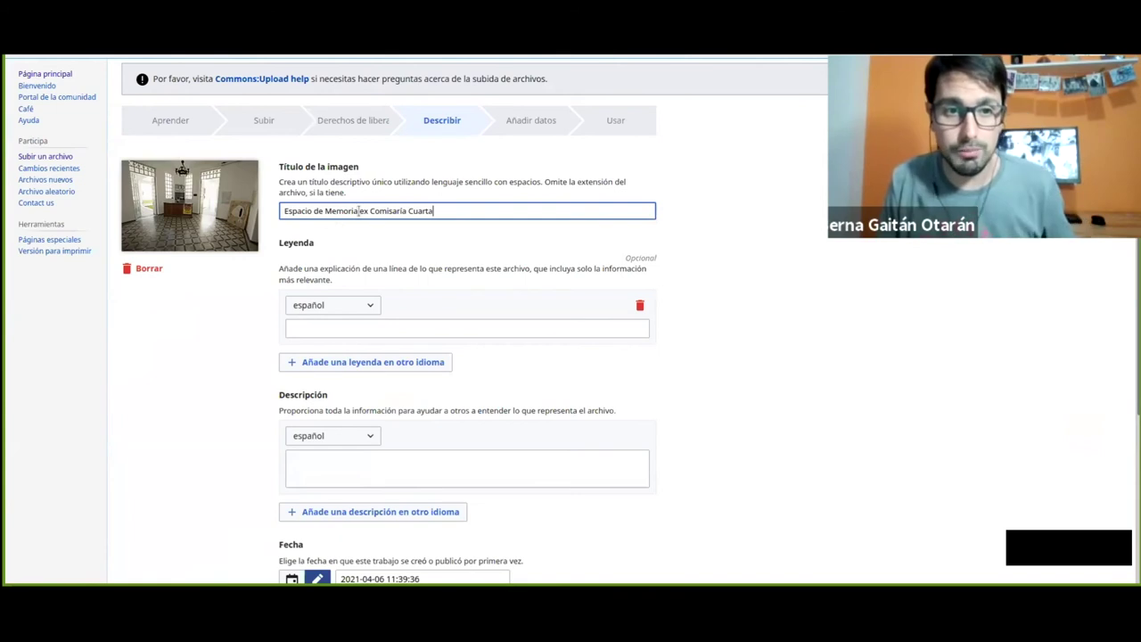
Enter the Spanish caption "Hall de ingreso del Espacio de Memoria ex Comisaría Cuarta".
left_click(415, 328)
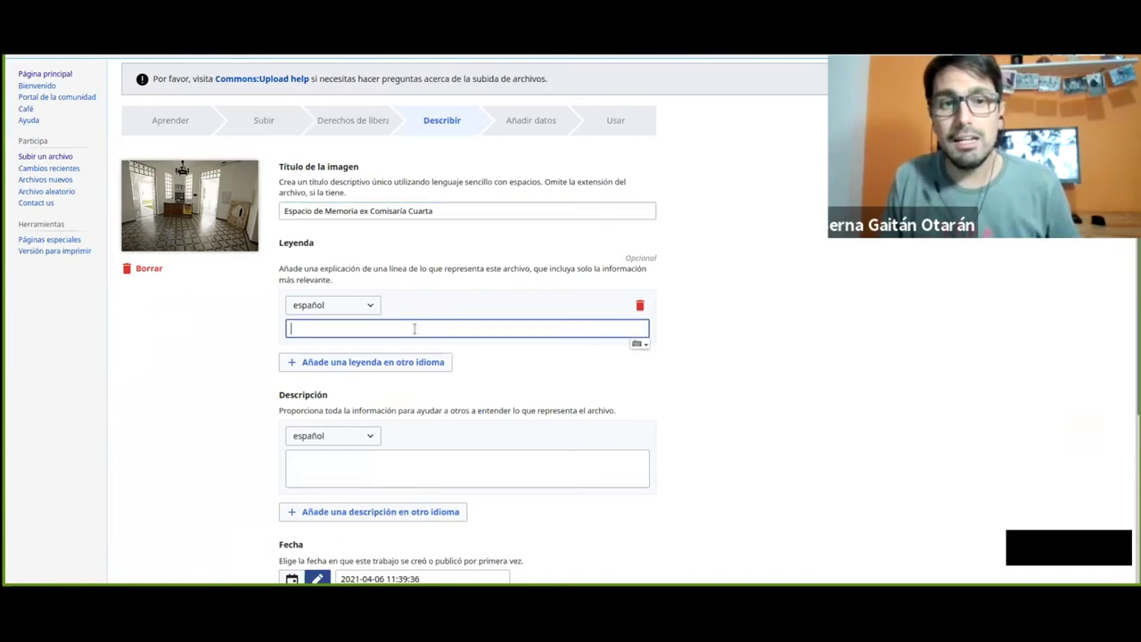
type("H")
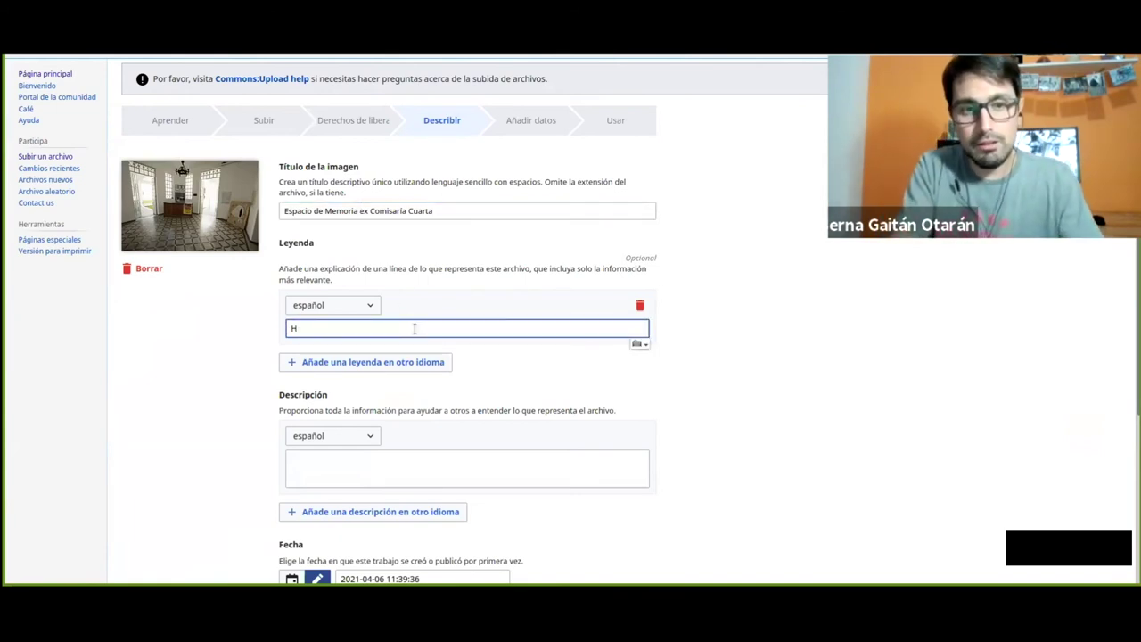
type("all de ingreso del")
key("ctrl+v")
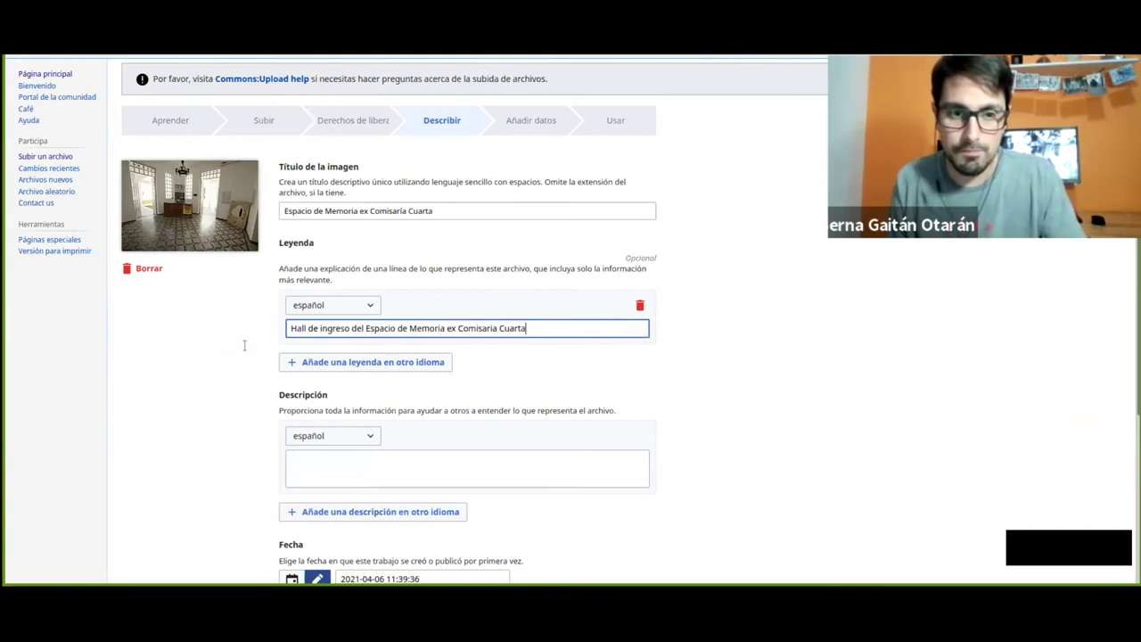
Copy the caption into the Spanish description and extend it with "en la ciudad de Santa Fe".
key("ctrl+a")
key("ctrl+c")
left_click(356, 472)
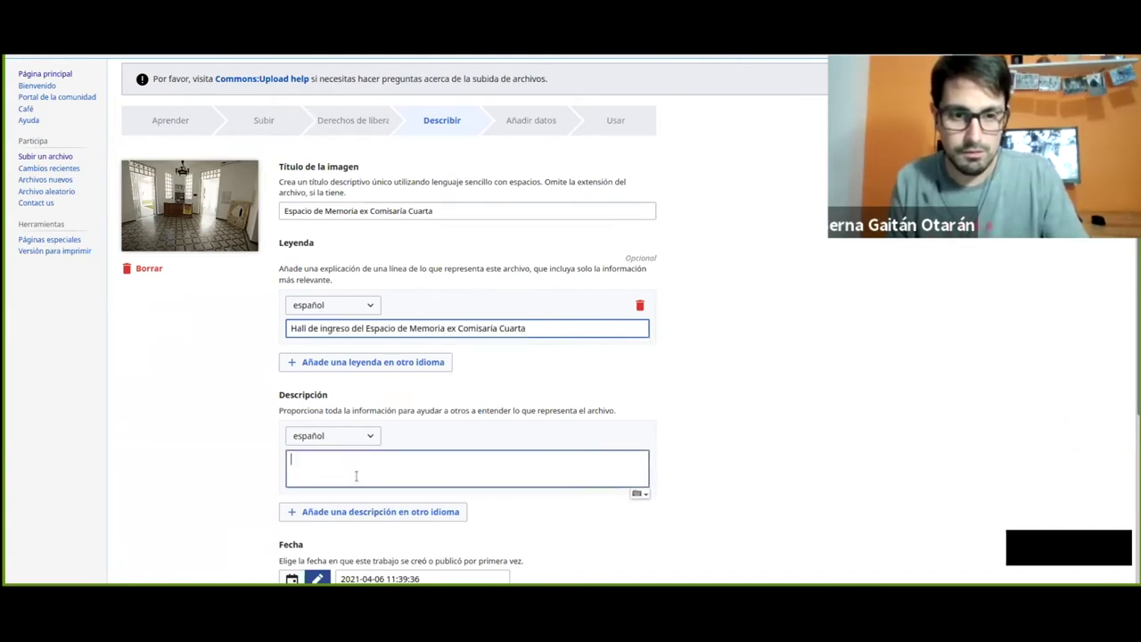
key("ctrl+v")
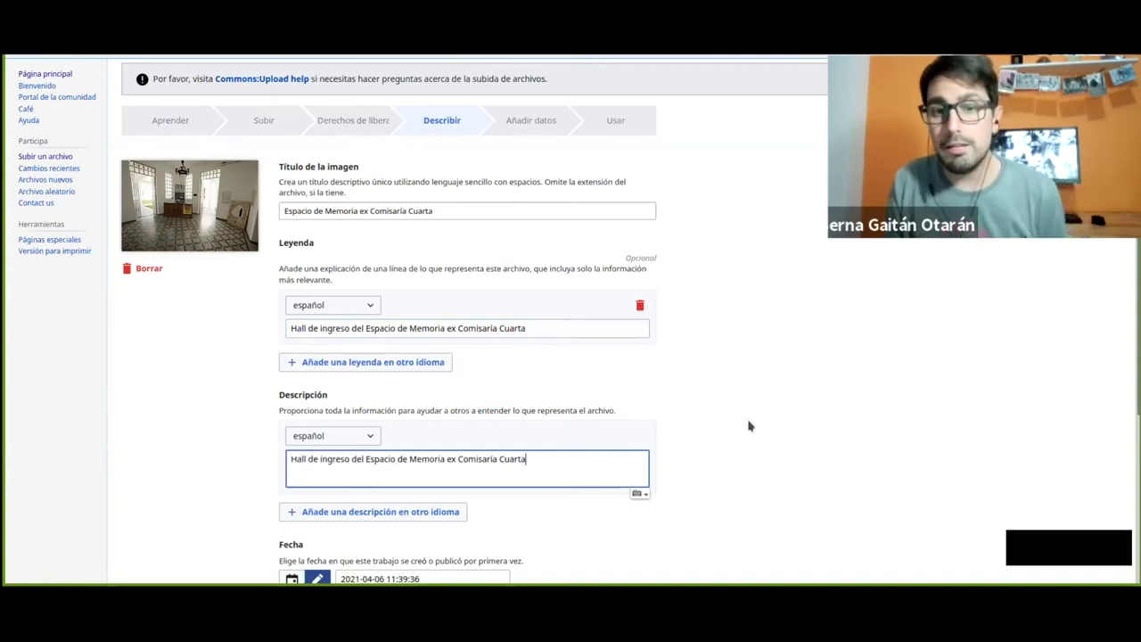
scroll(568, 348, "down", 2)
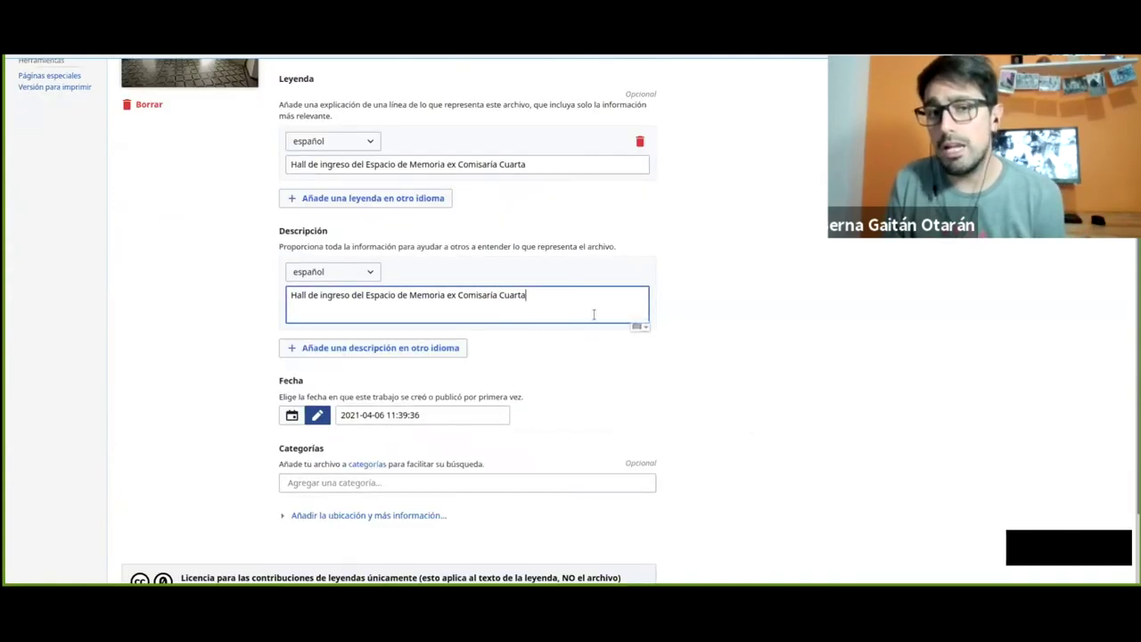
type("e")
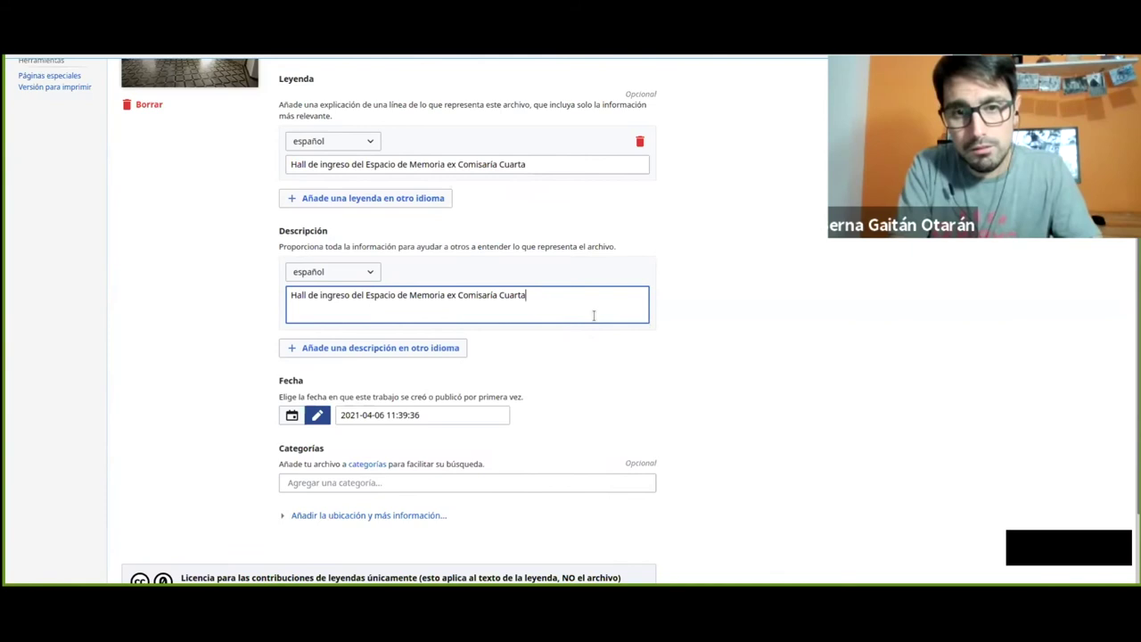
type("n la ciudad de Santa ")
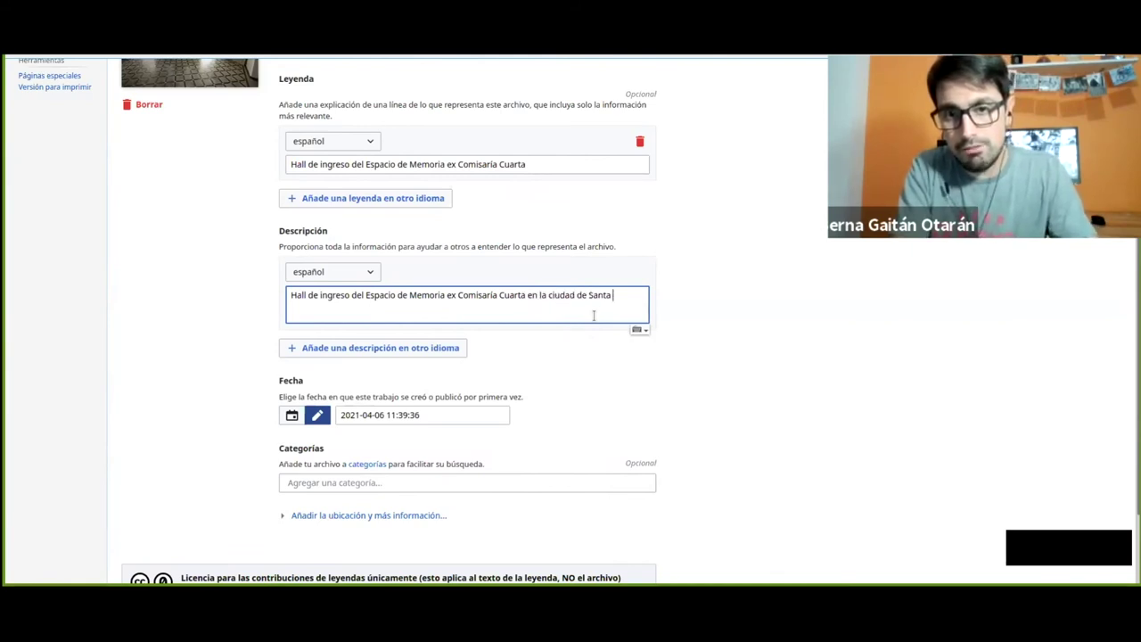
type("Fe")
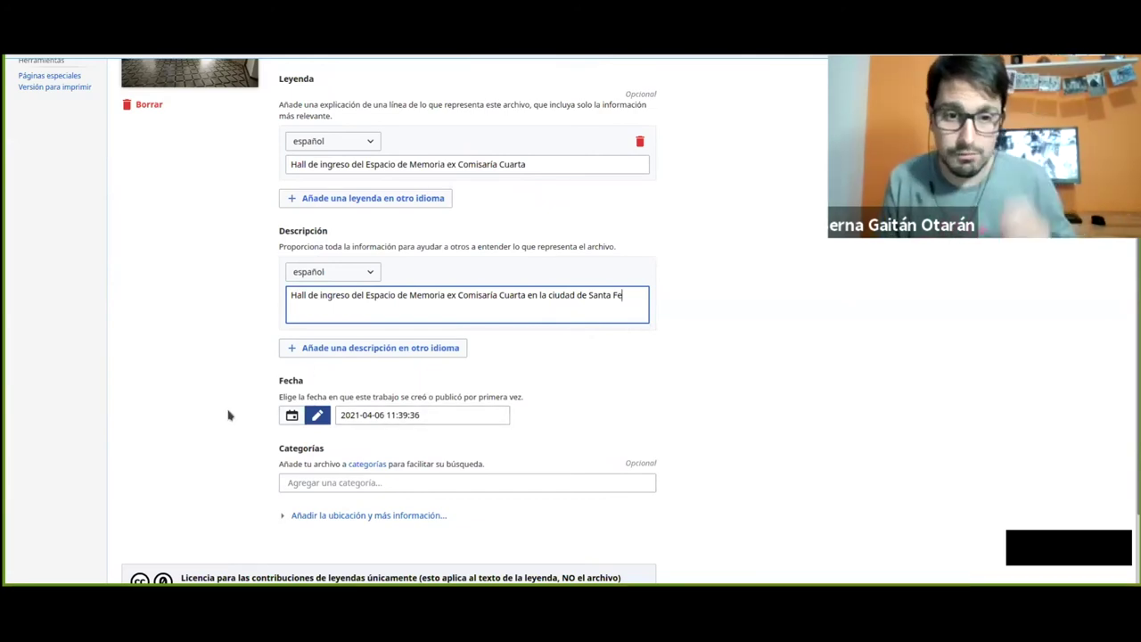
Start adding a category to the photo.
scroll(223, 400, "down", 2)
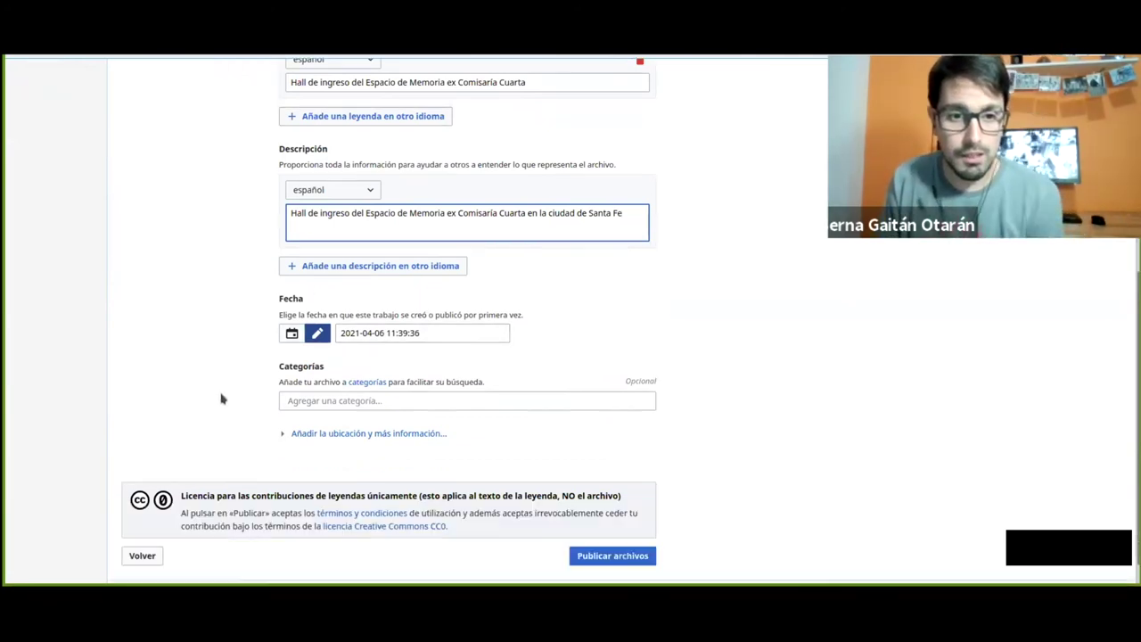
left_click(339, 400)
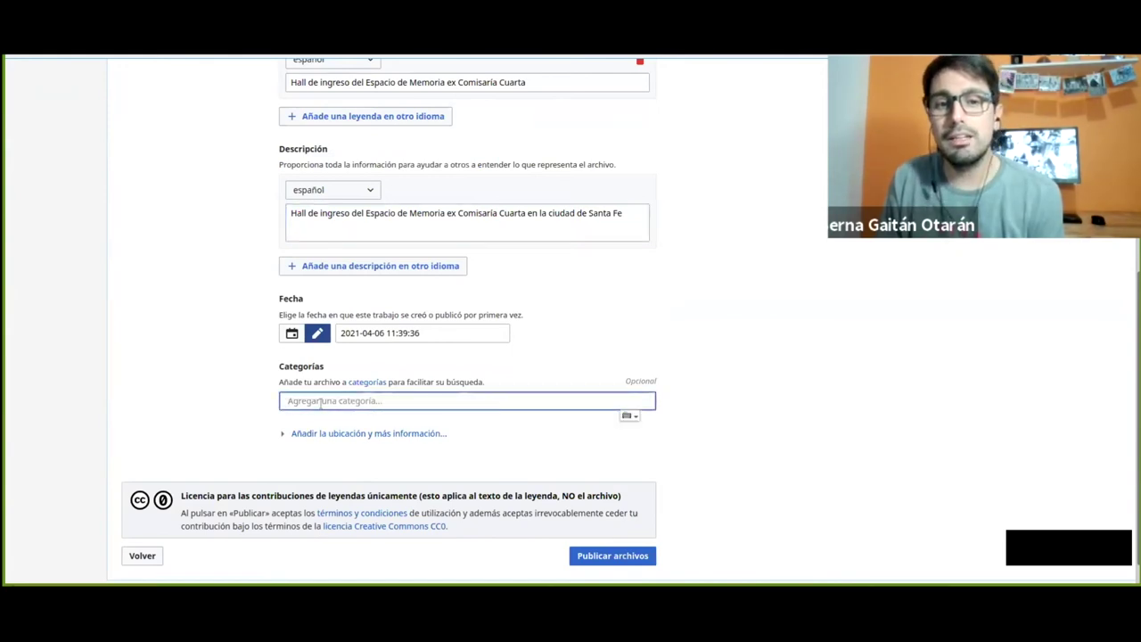